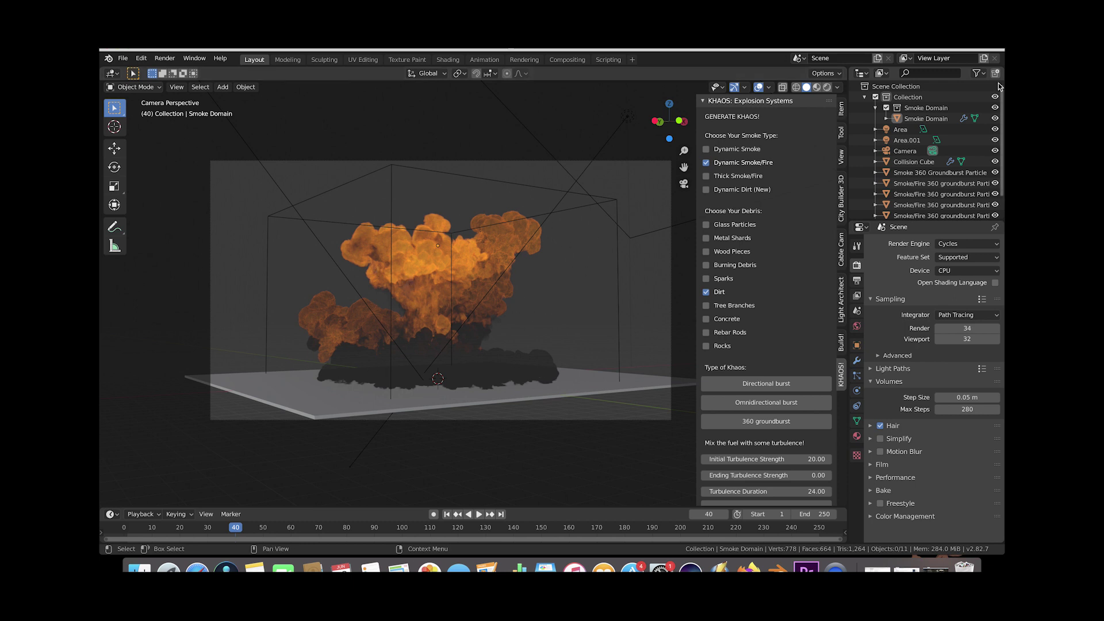
Select the Smoke Domain object and browse its Fluid domain physics settings
scroll(943, 159, "down", 2)
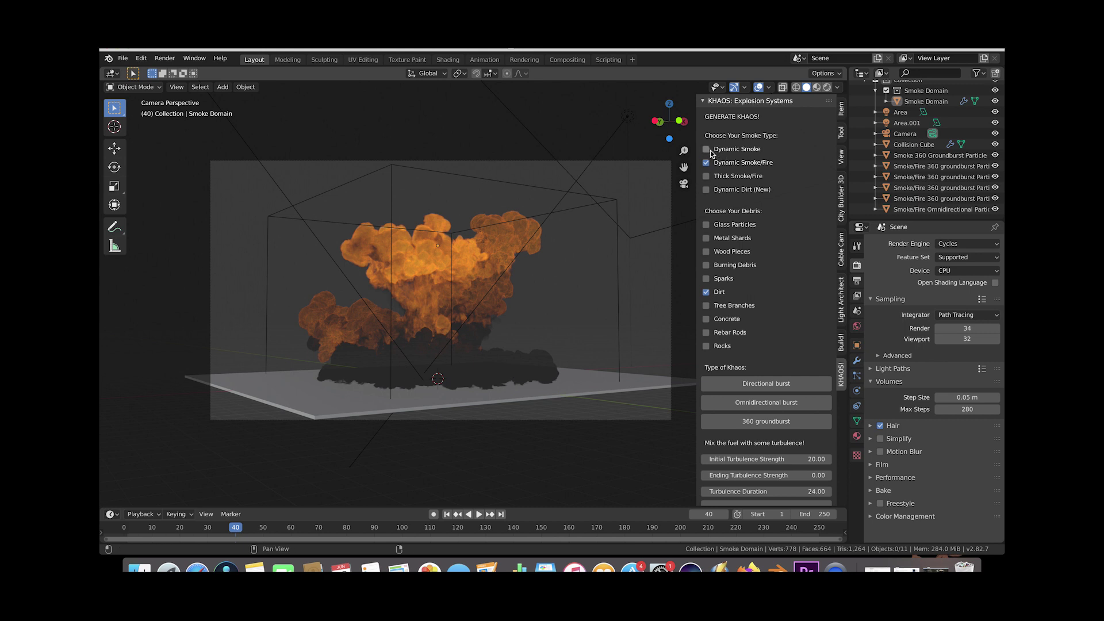
left_click(290, 349)
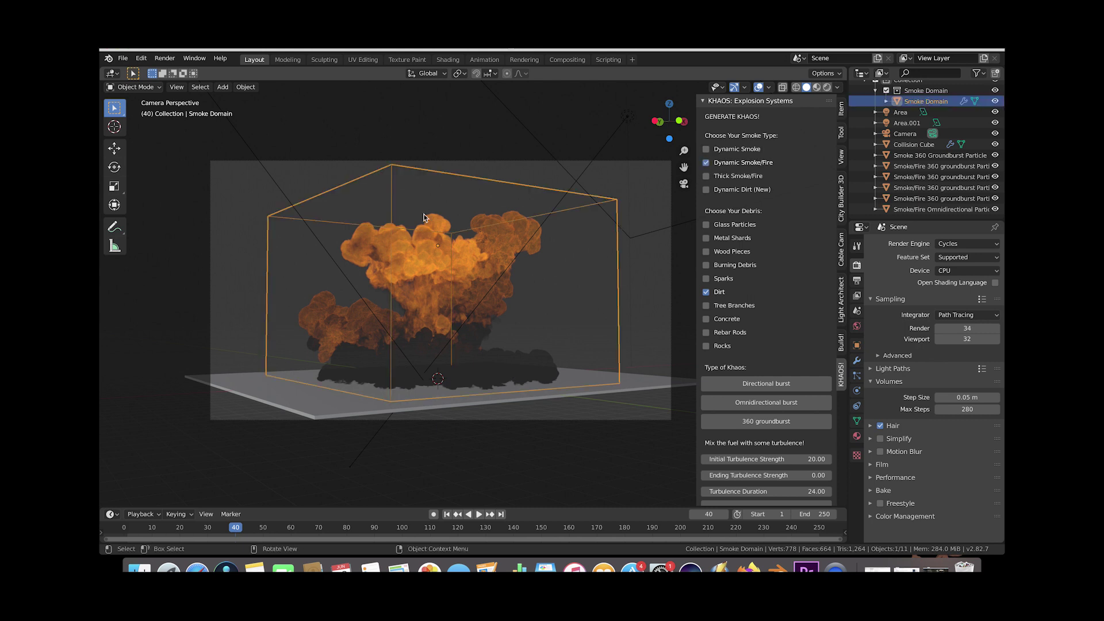
left_click(857, 391)
scroll(947, 389, "down", 3)
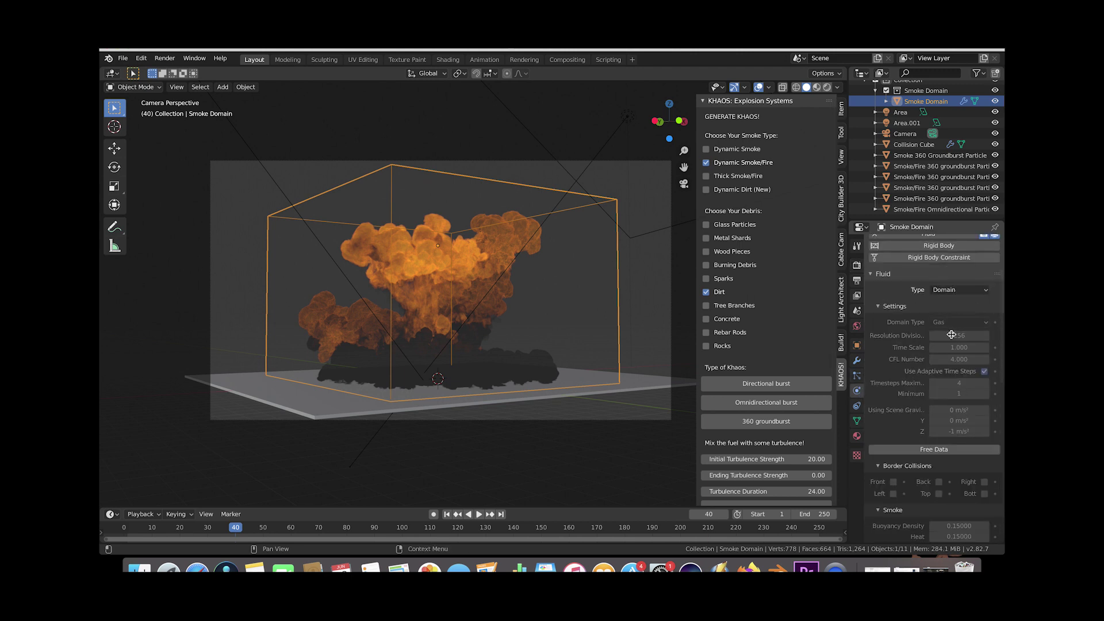
scroll(958, 357, "down", 12)
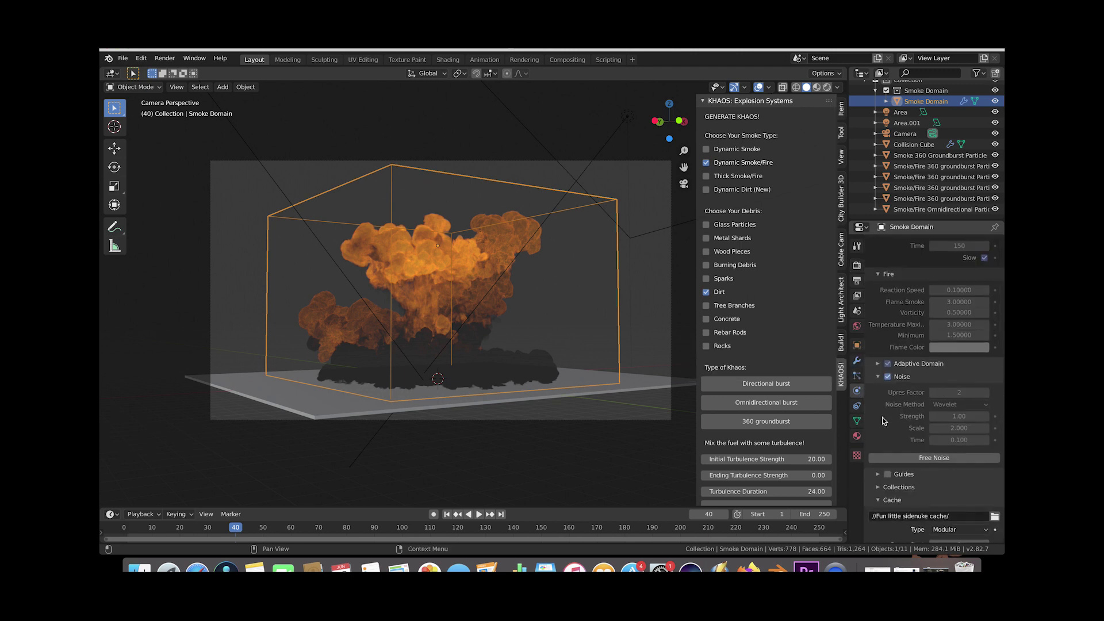
scroll(917, 374, "up", 8)
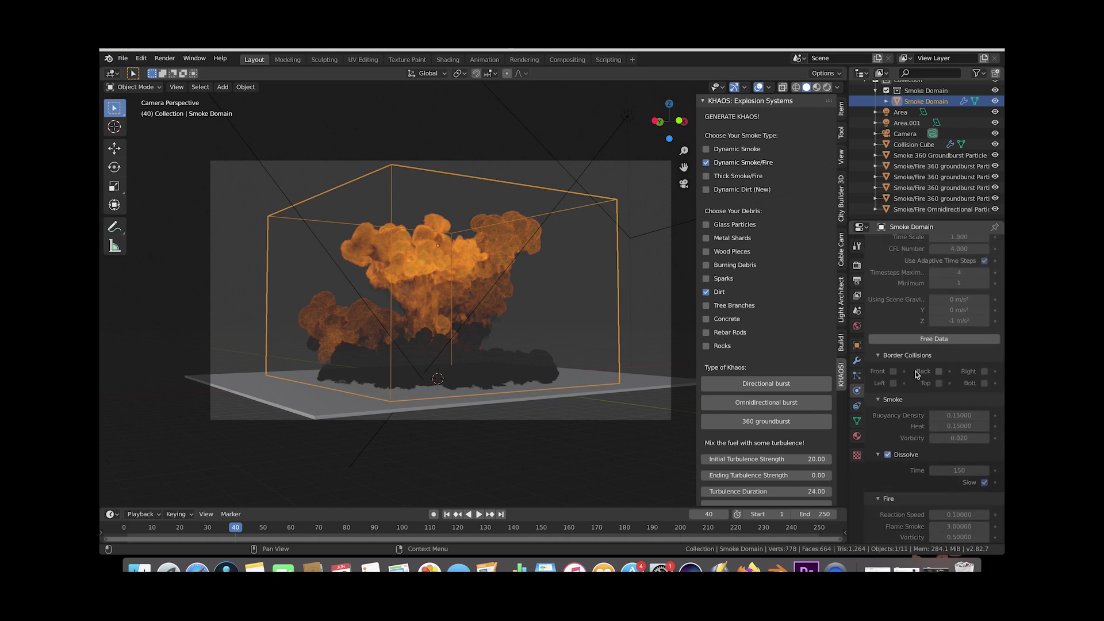
scroll(916, 374, "up", 2)
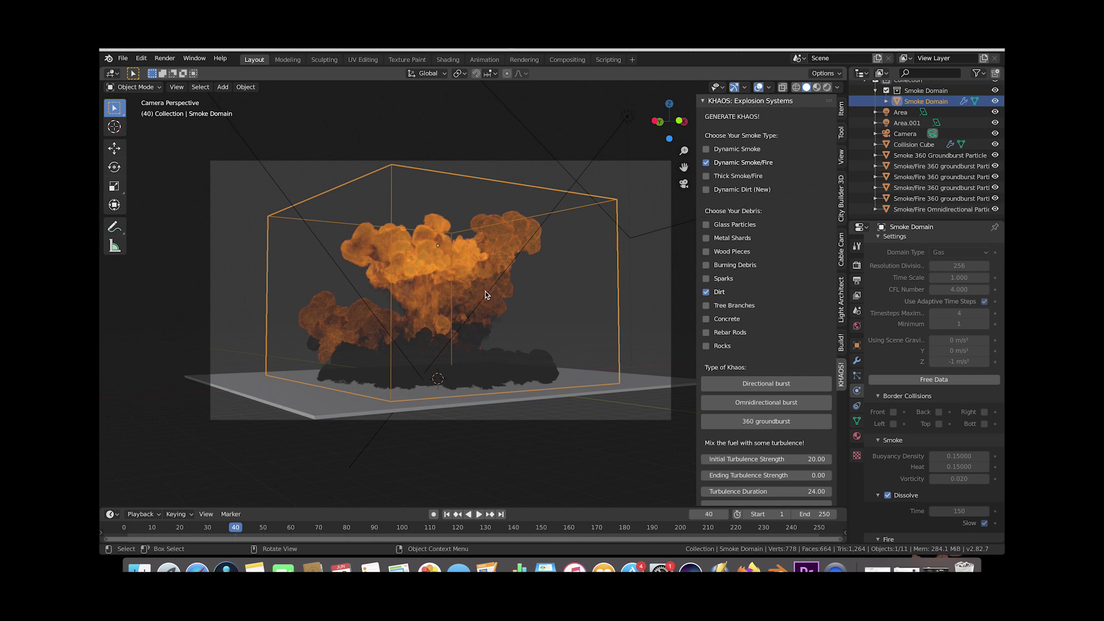
Preview the explosion in Rendered viewport shading, then return to Solid shading
key("z")
left_click(498, 229)
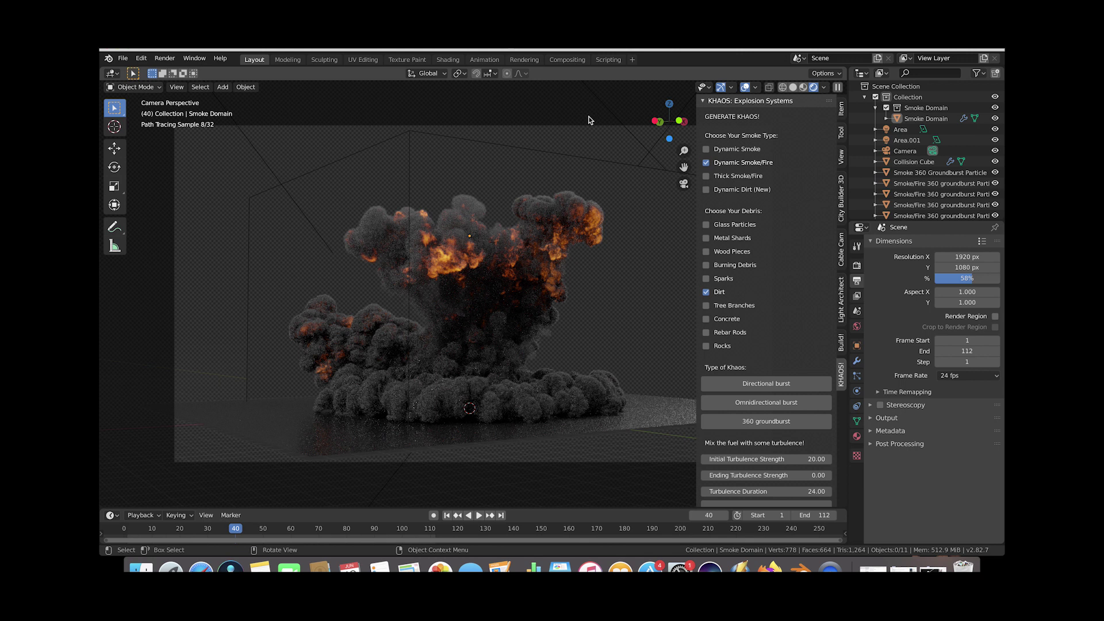
key("z")
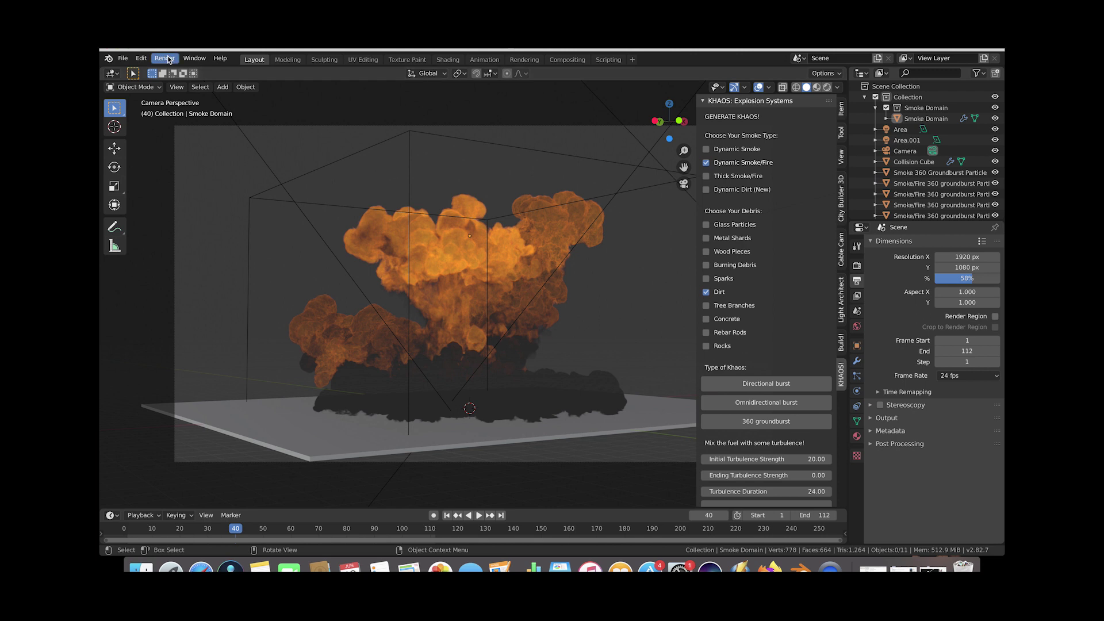
Play back the explosion animation in the player window, then close it
left_click(165, 59)
left_click(162, 60)
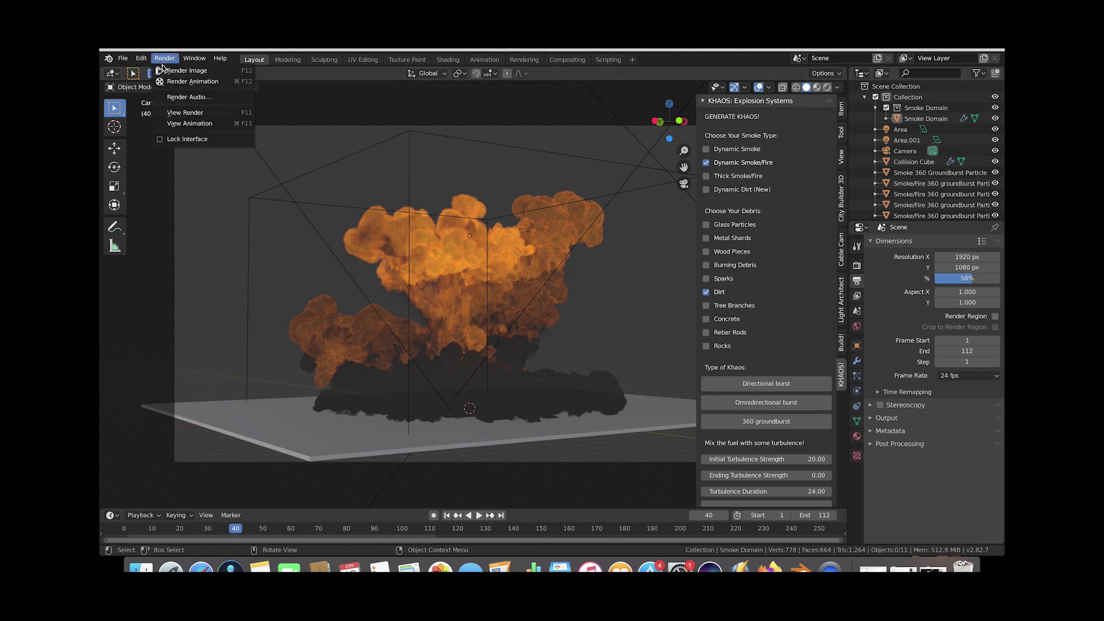
left_click(189, 123)
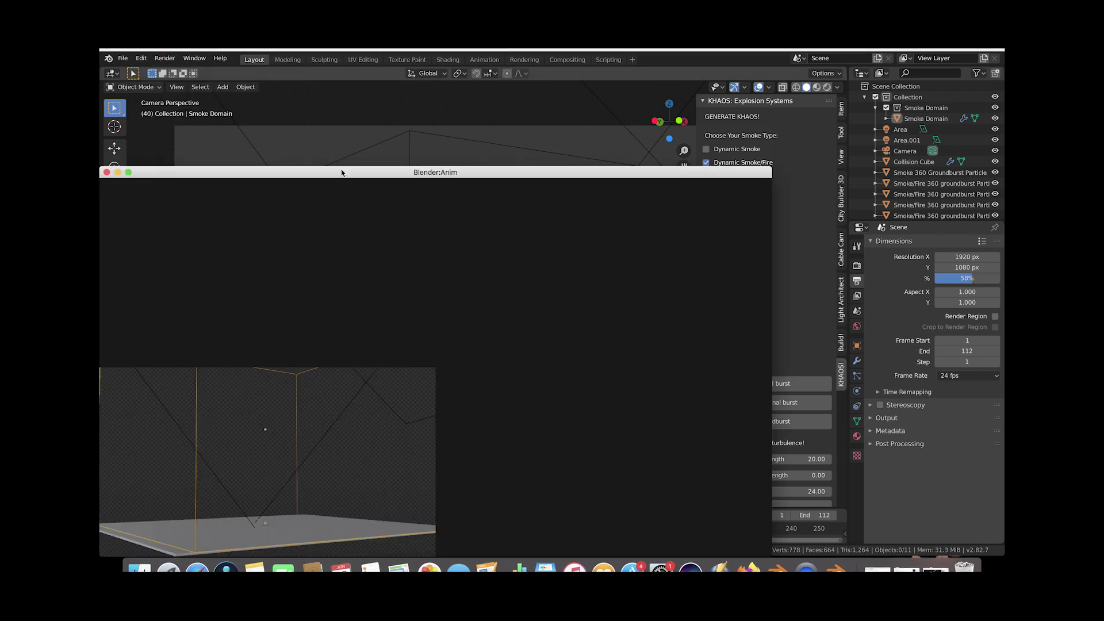
left_click_drag(341, 172, 526, 100)
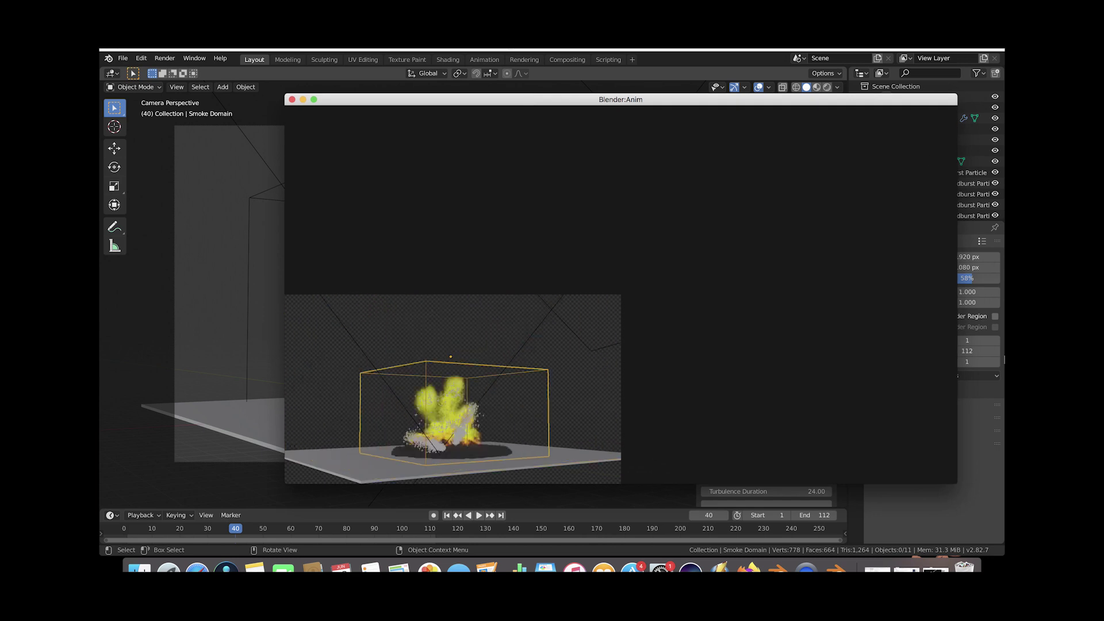
key("Escape")
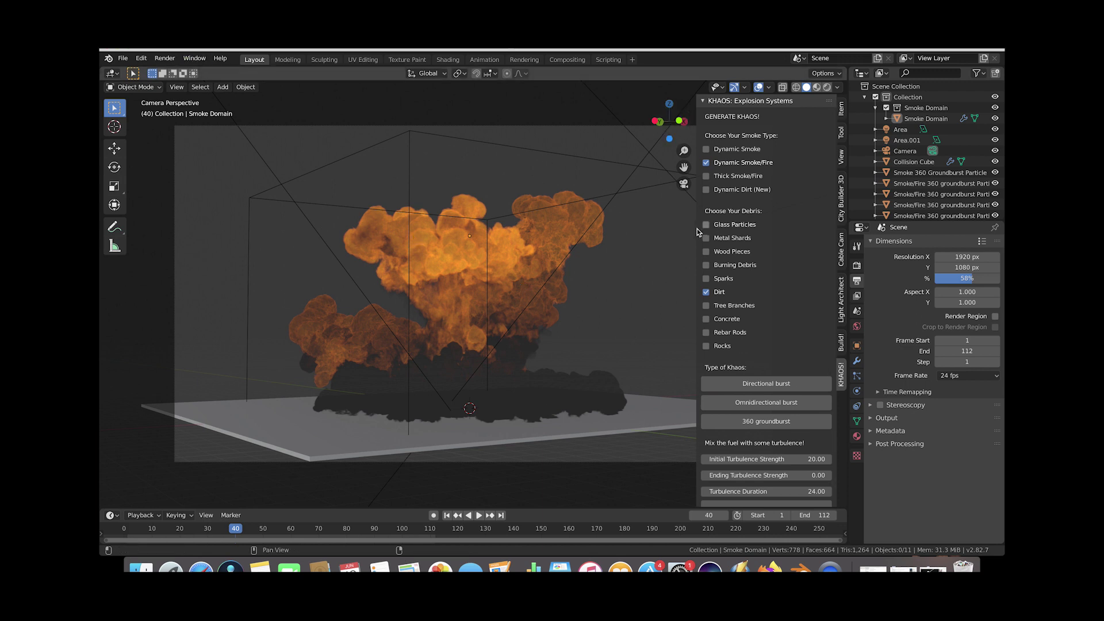
Hide the sidebar, tick the Denoising Data view layer pass, and switch to Compositing
key("n")
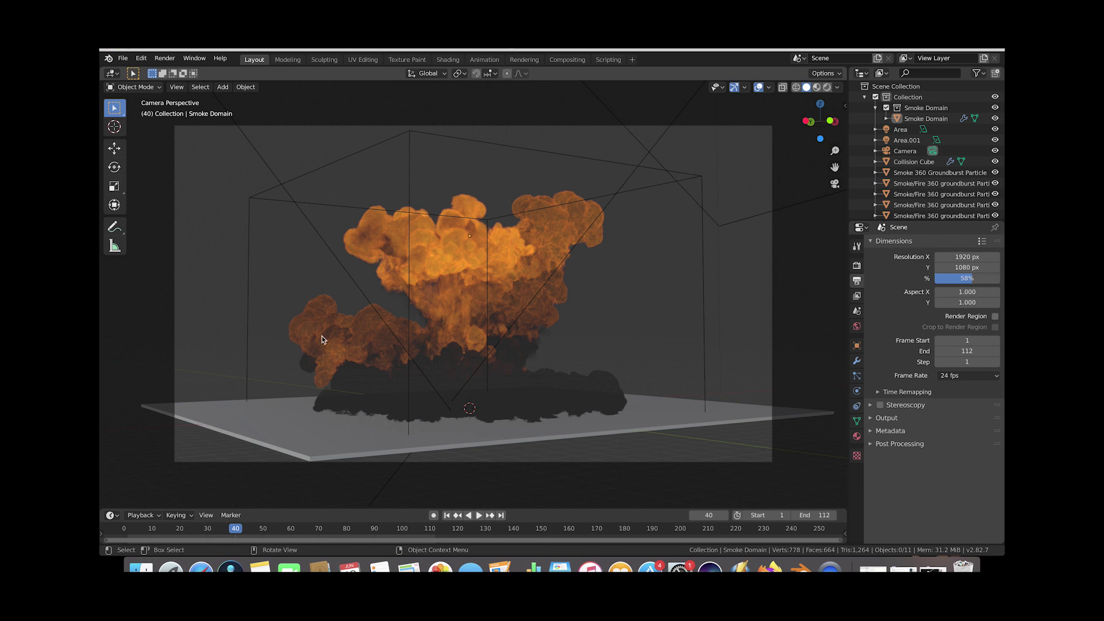
left_click(858, 296)
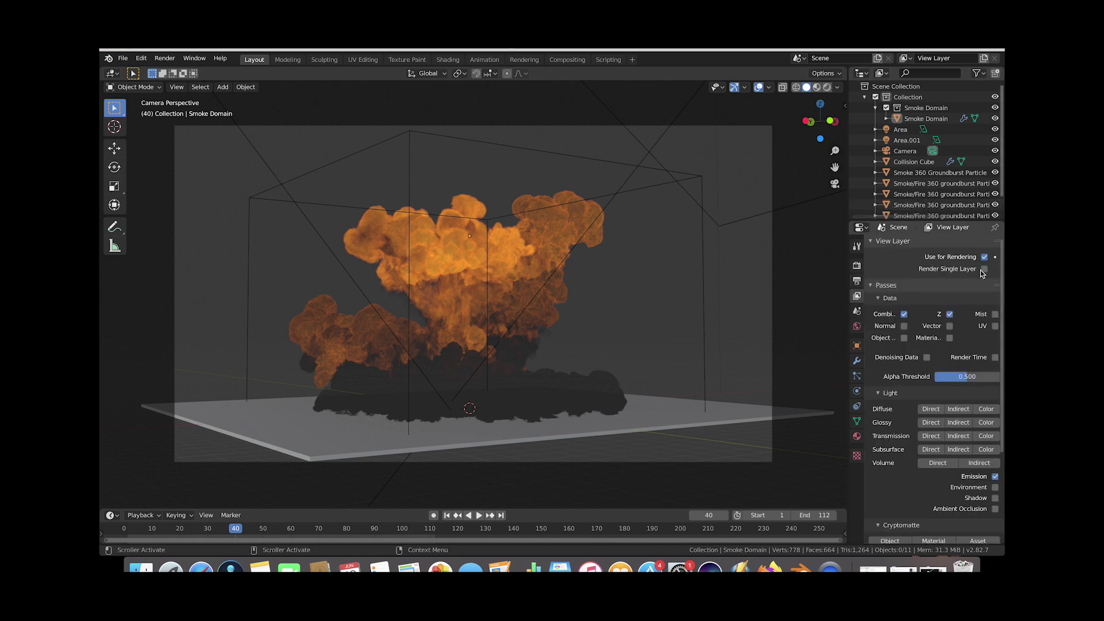
left_click(927, 358)
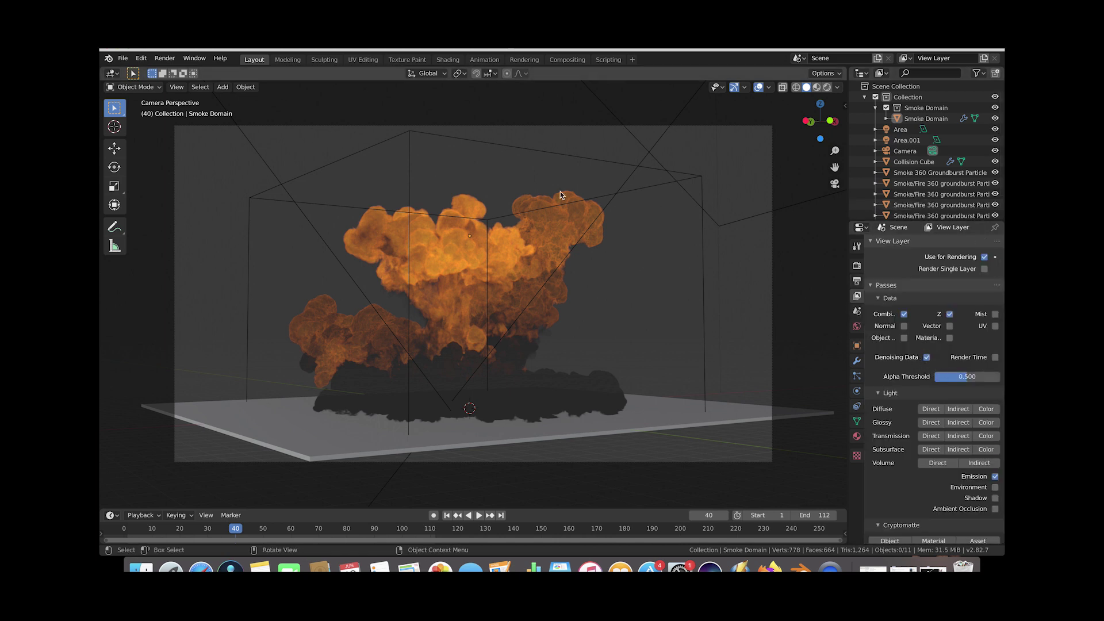
left_click(565, 60)
scroll(254, 222, "up", 3)
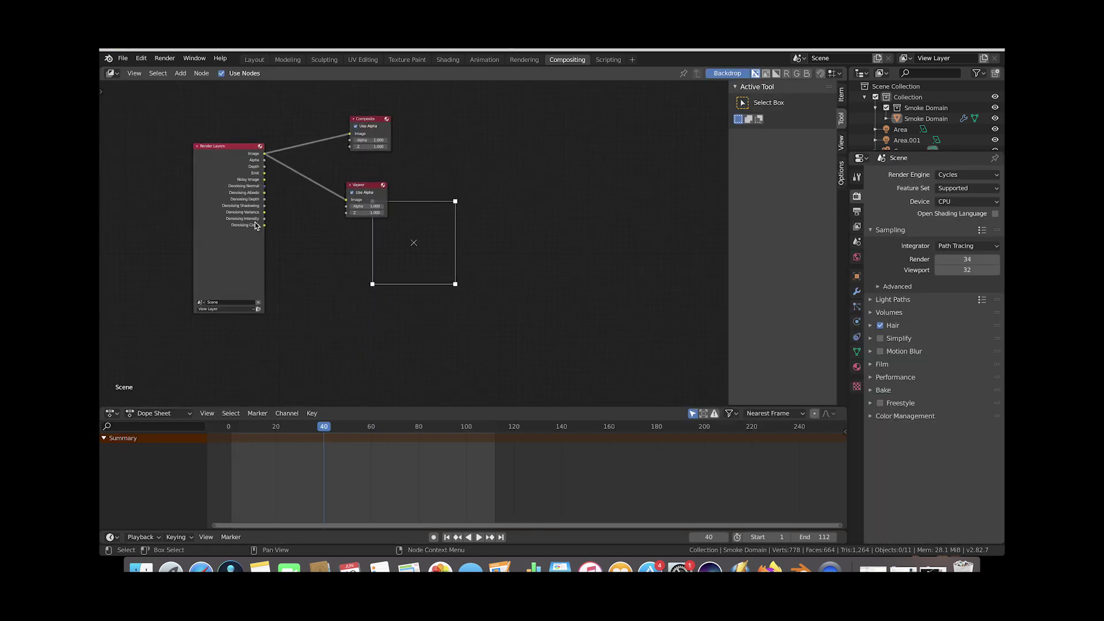
middle_click_drag(254, 222, 341, 289)
scroll(341, 289, "up", 1)
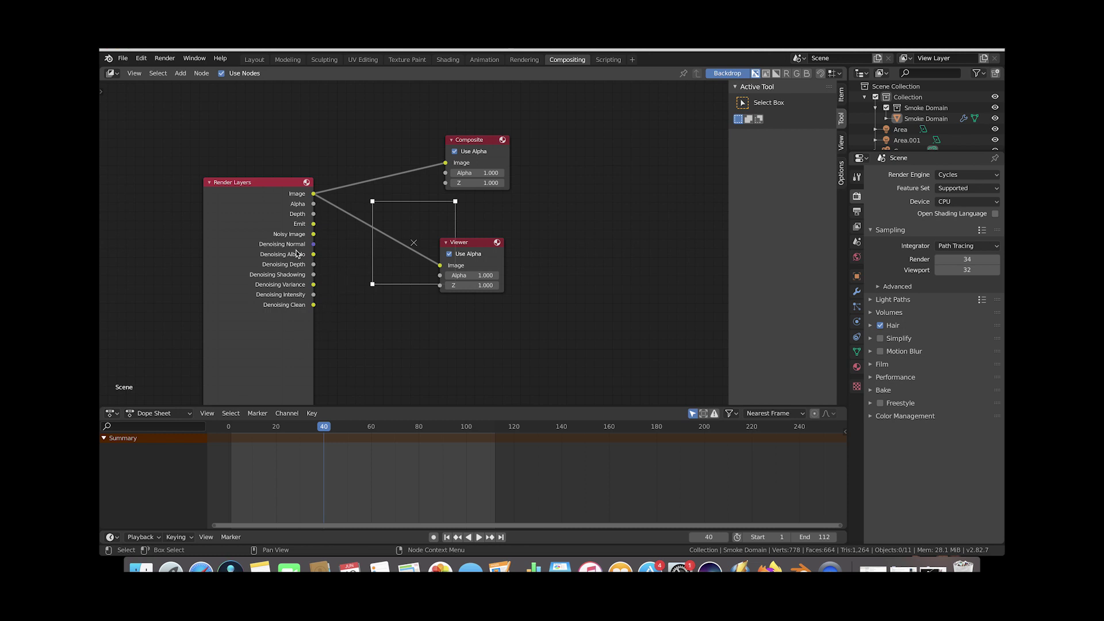
left_click(282, 302)
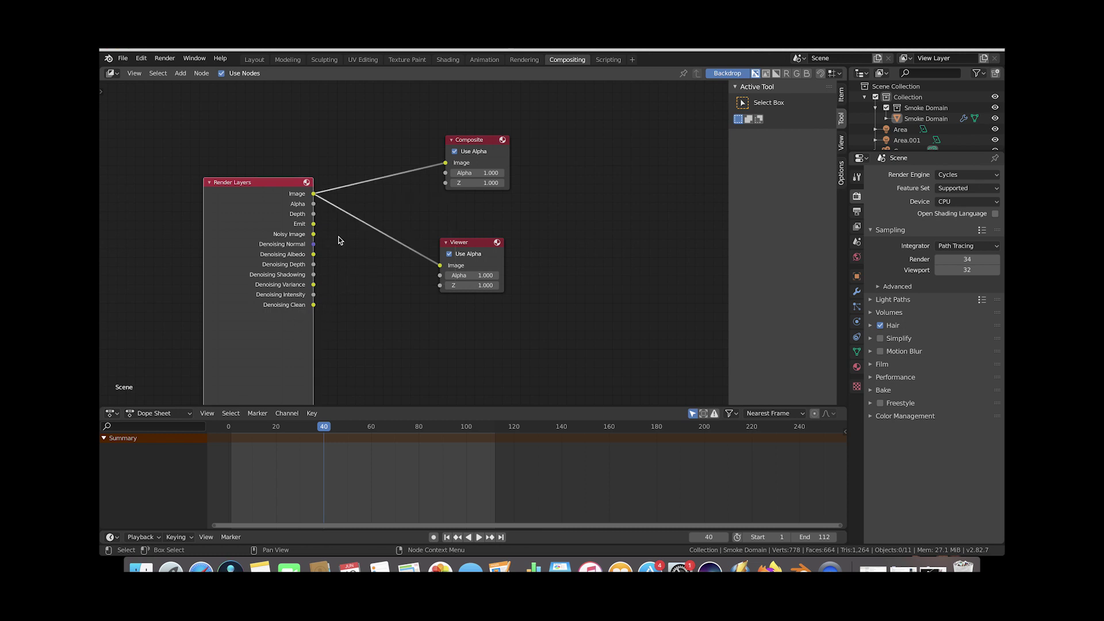
mouse_move(314, 234)
left_mouse_down()
mouse_move(339, 241)
mouse_move(316, 236)
left_mouse_up()
left_click(253, 60)
Set the output resolution scale to 100%
left_click(857, 280)
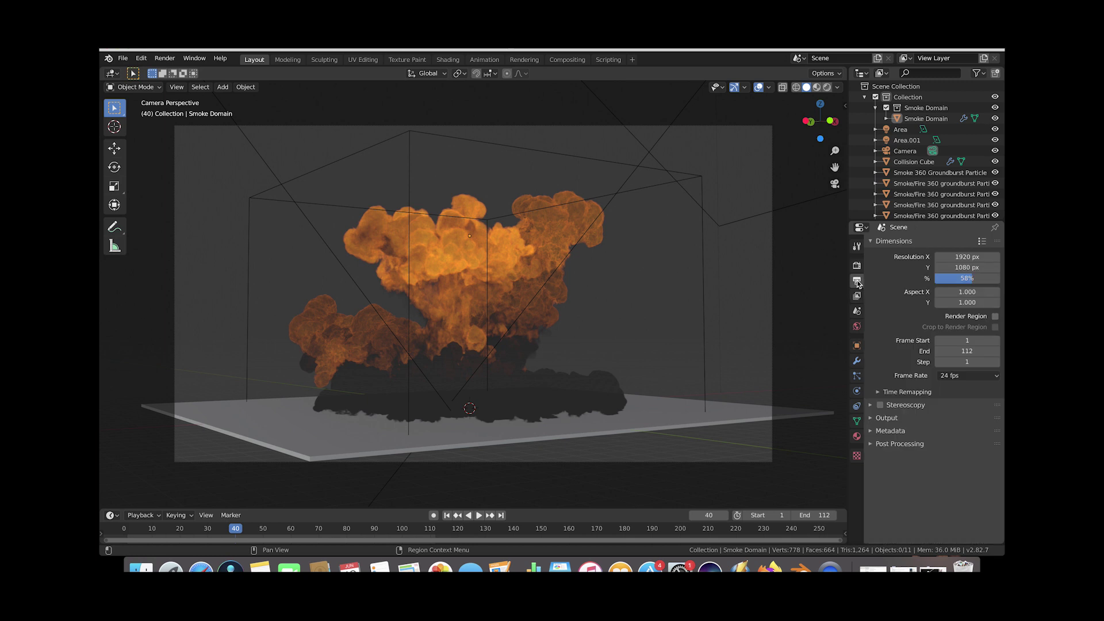
left_click(961, 280)
type("100")
key("Return")
Set Cycles render samples to 16 and expand the Advanced sampling options
left_click(857, 266)
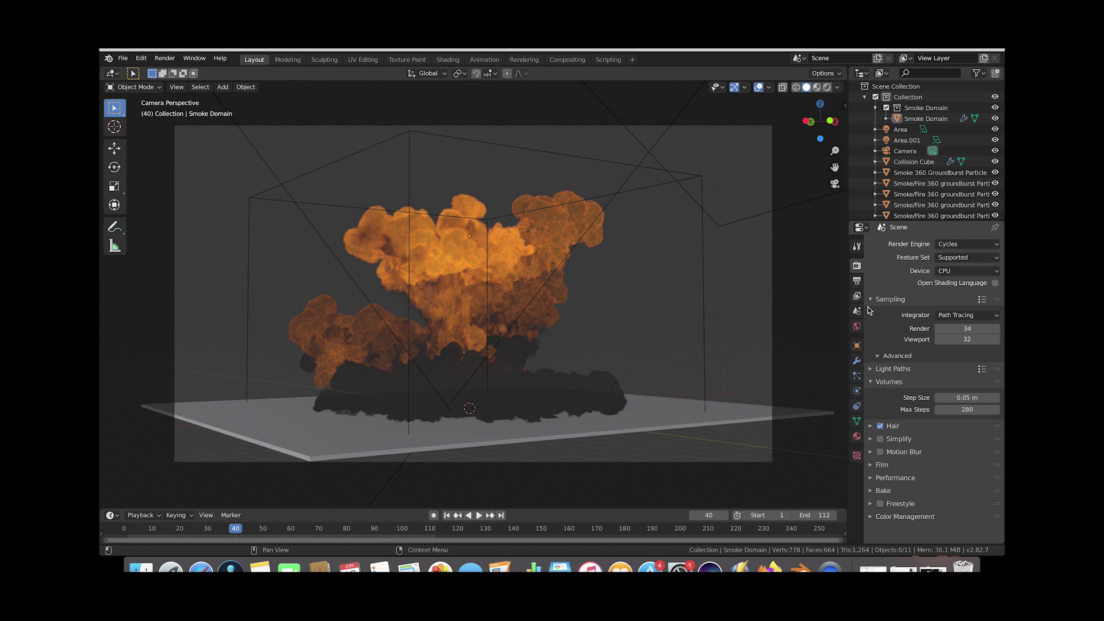
left_click(958, 328)
key("Return")
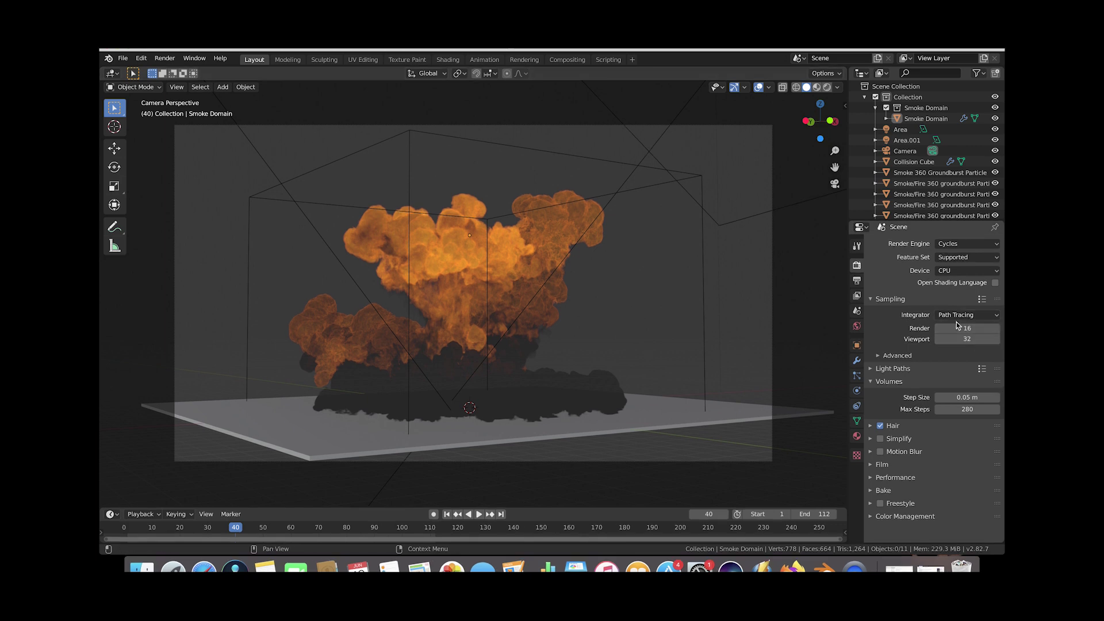
left_click(880, 356)
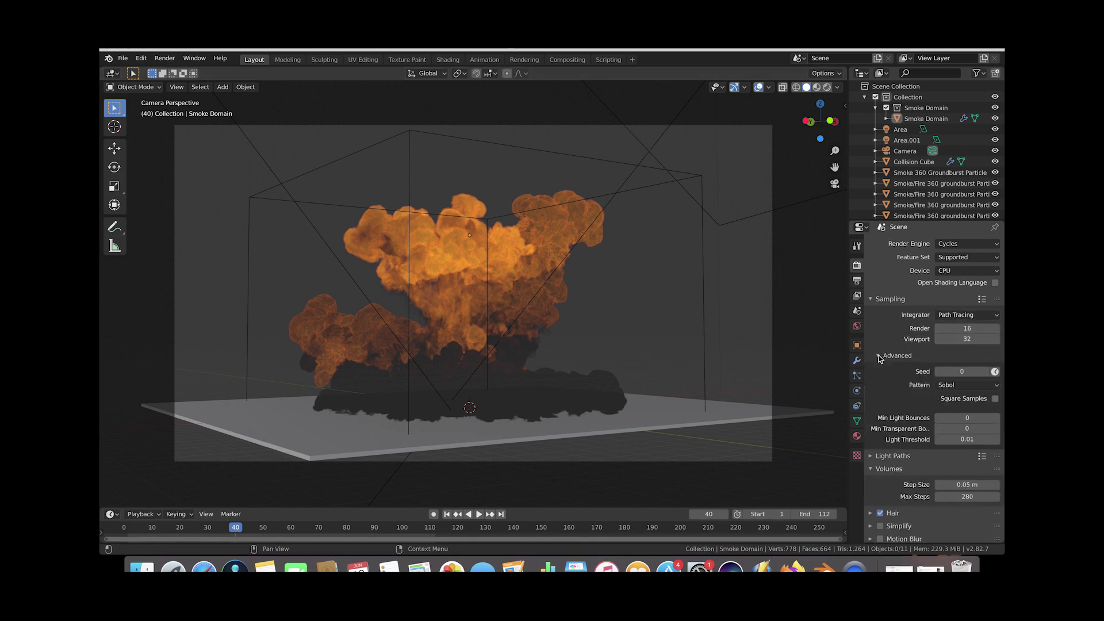
scroll(897, 357, "down", 1)
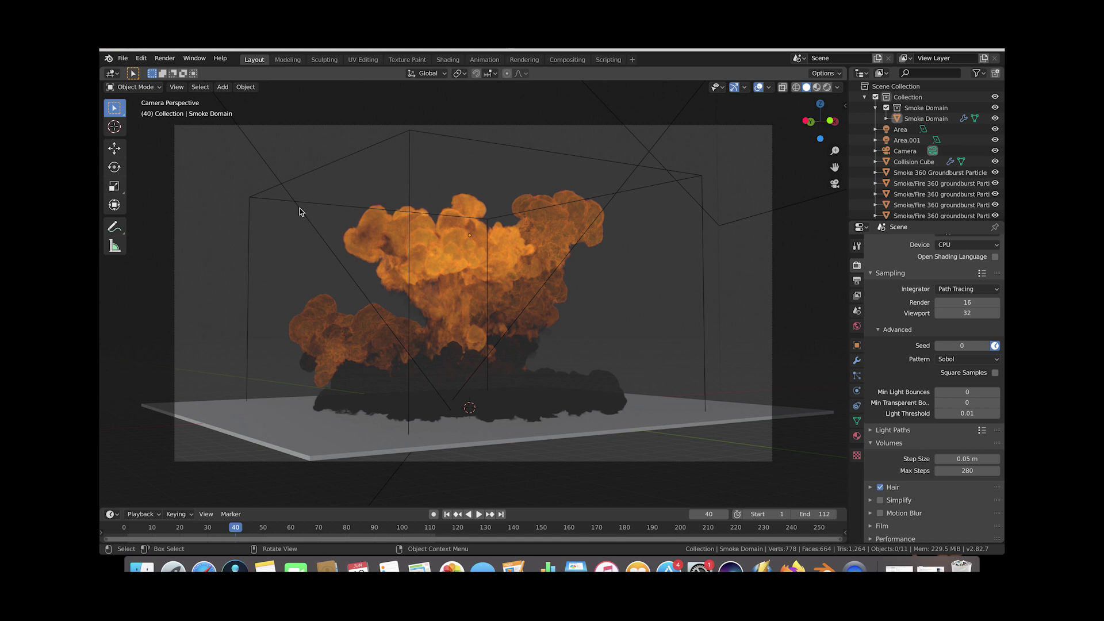
left_click(165, 58)
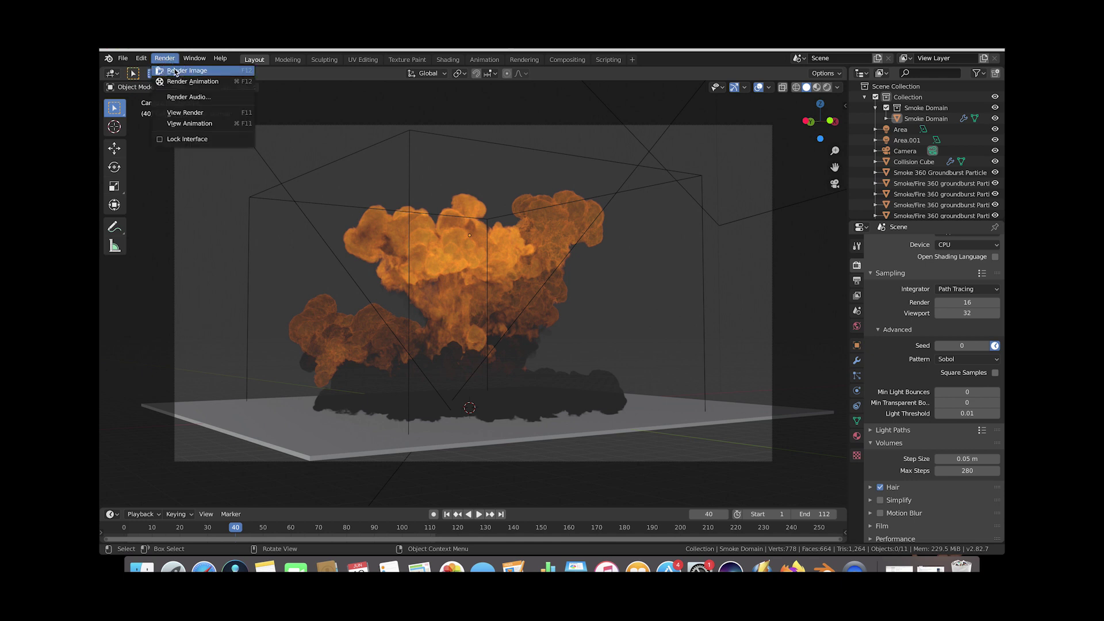
Render frame 40 at 16 samples and zoom in to inspect the grainy noise
left_click(177, 70)
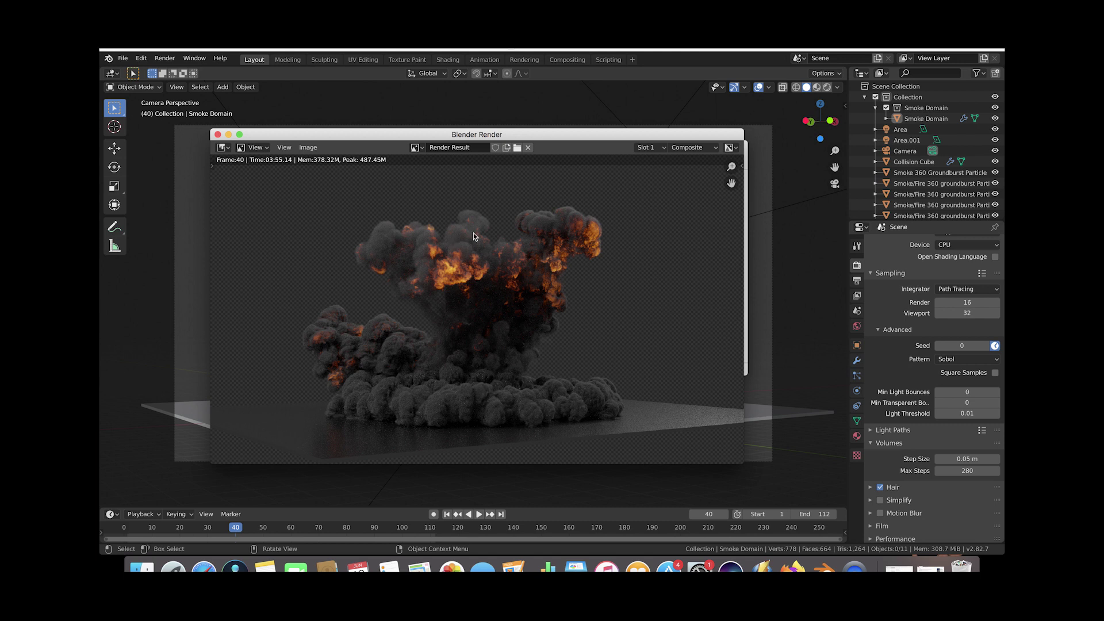
scroll(478, 358, "up", 4)
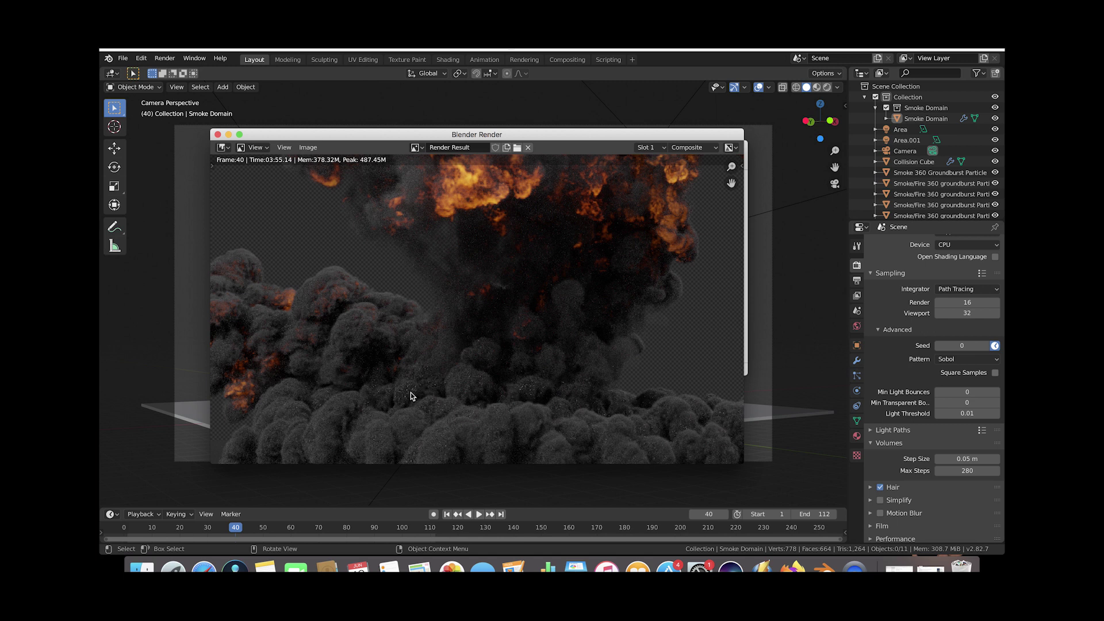
scroll(470, 384, "down", 1)
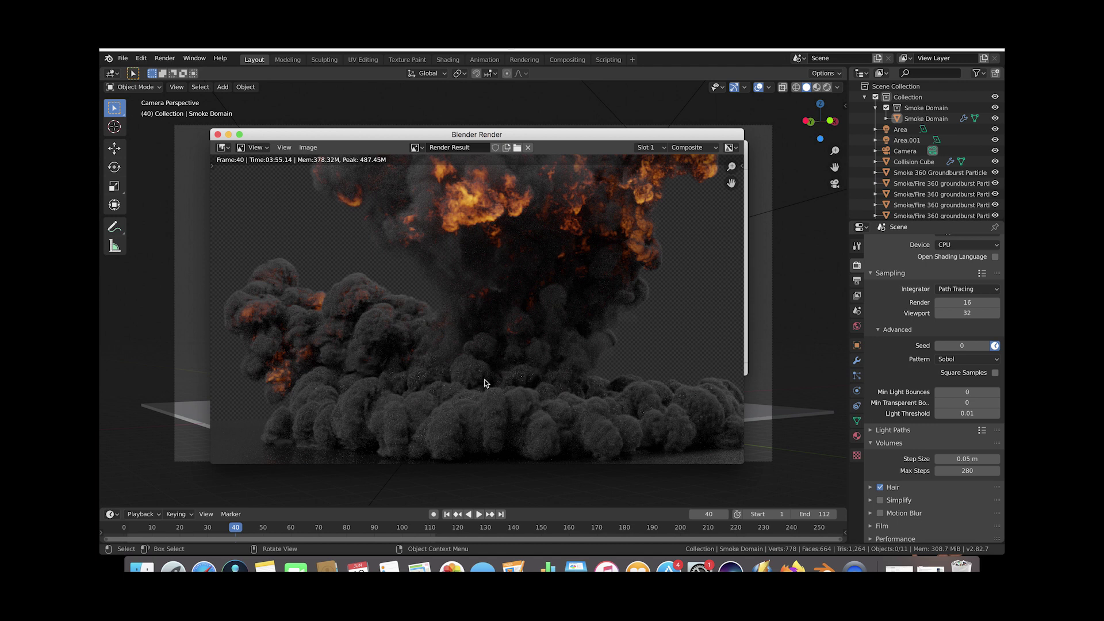
scroll(602, 365, "down", 2)
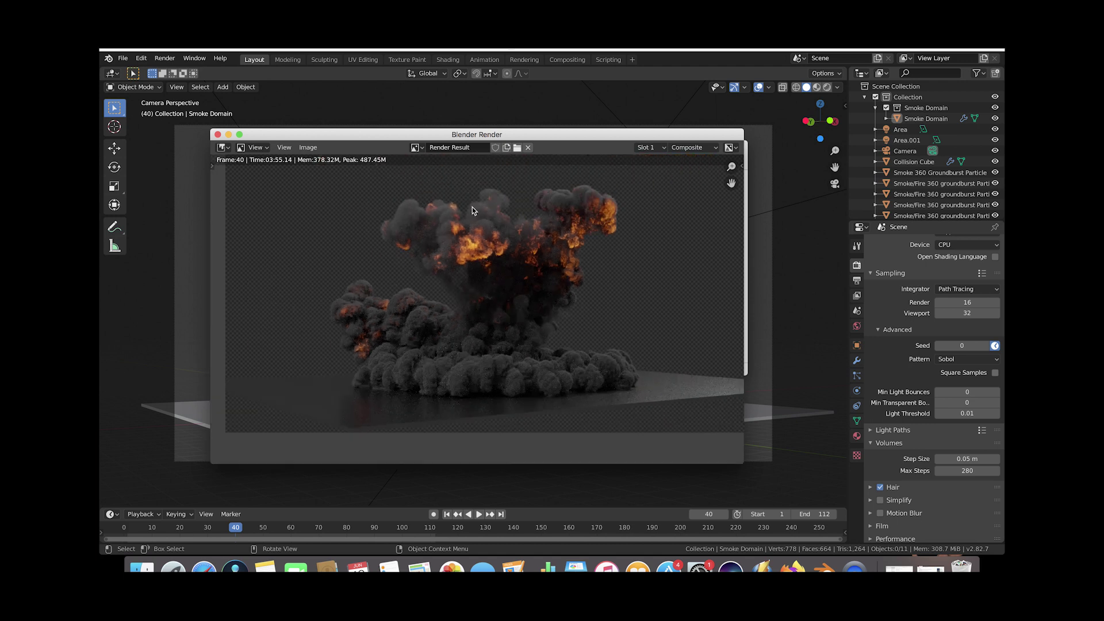
In the compositor, insert a Color > Mix node on the Render Layers–Viewer link
left_click(217, 135)
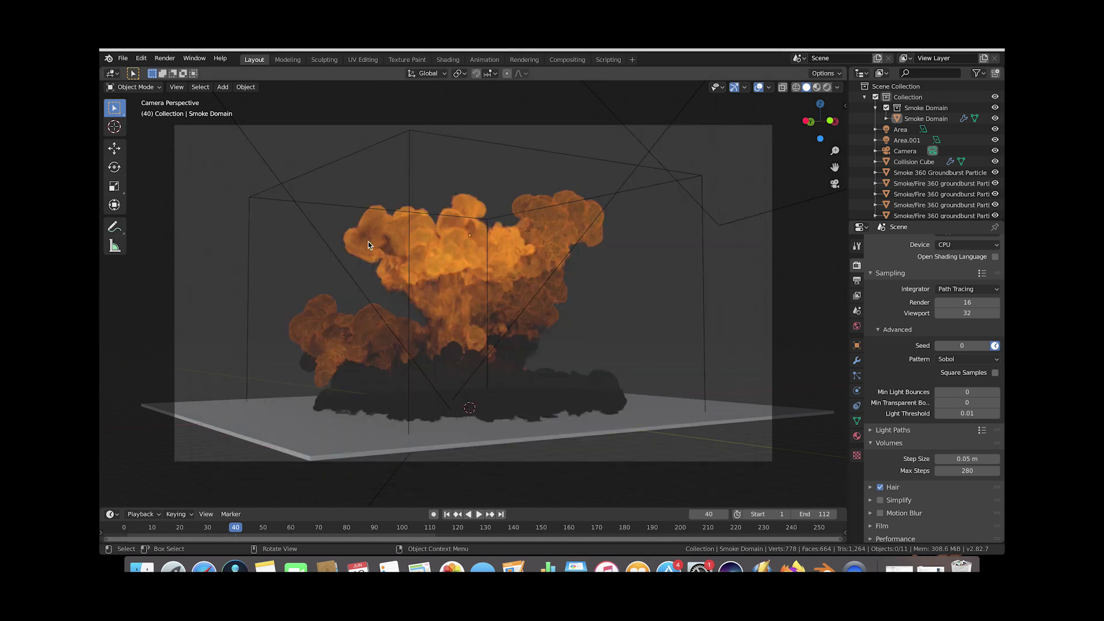
left_click(557, 61)
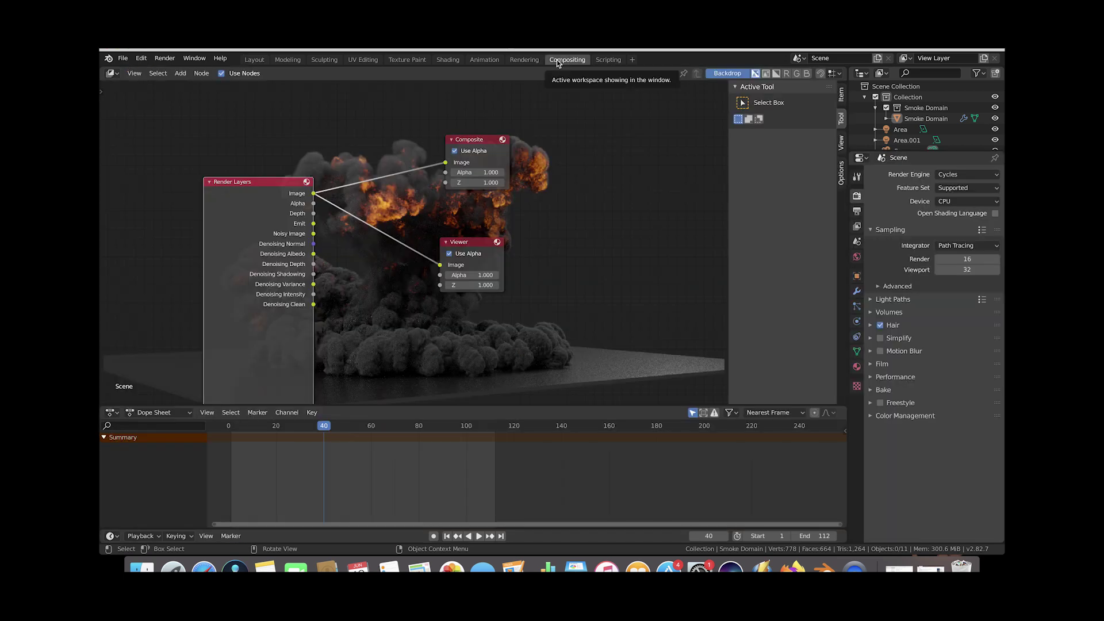
left_click_drag(347, 204, 214, 193)
scroll(433, 318, "down", 1)
key("shift+a")
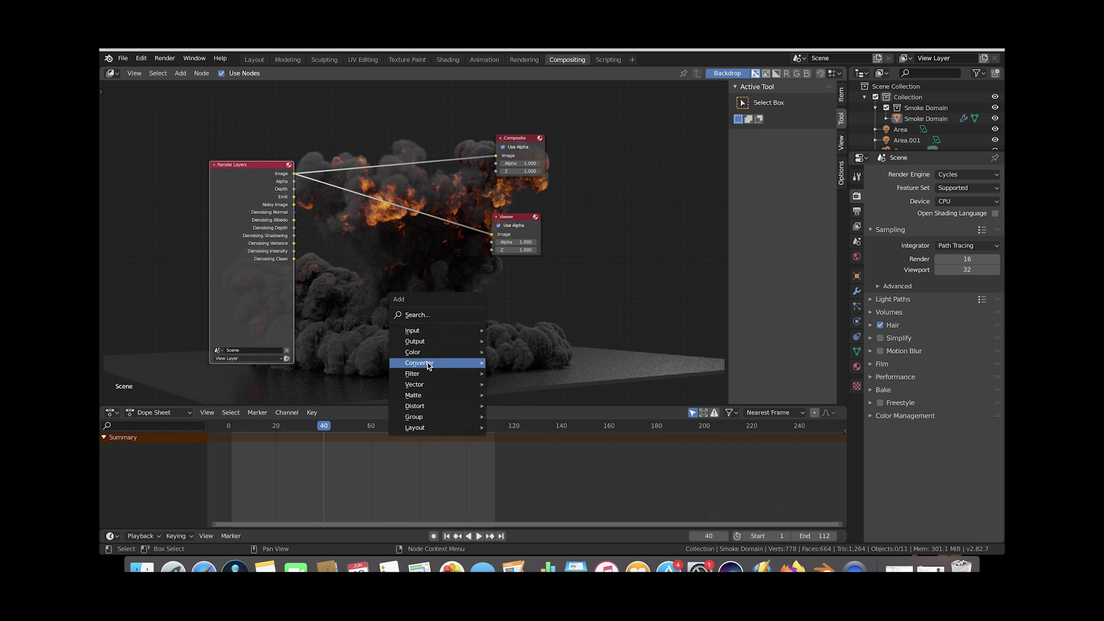
mouse_move(437, 352)
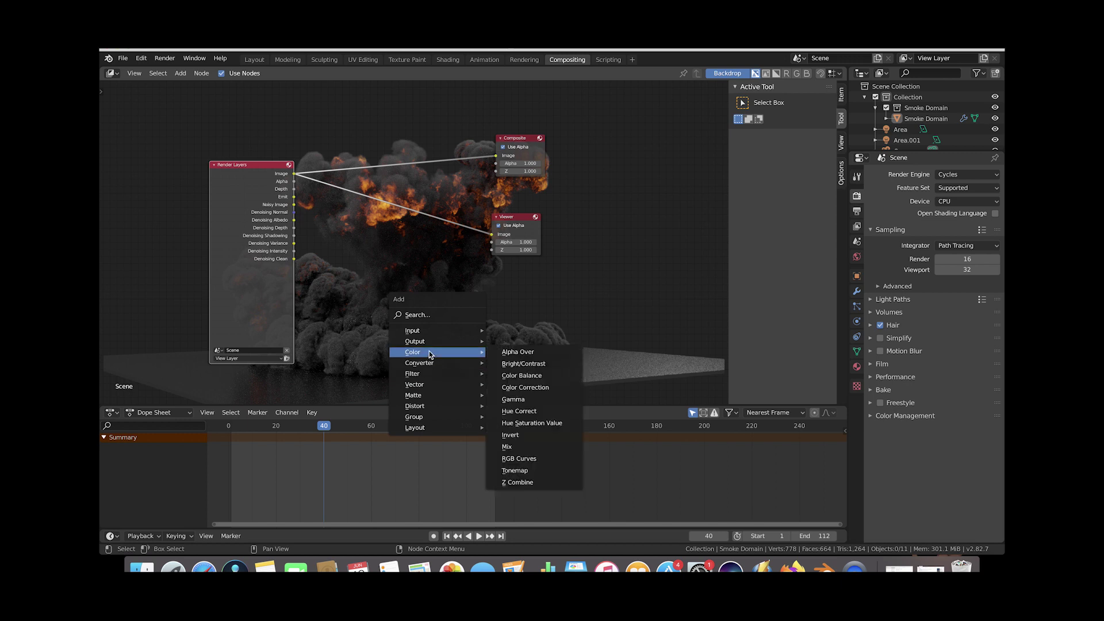
left_click(507, 448)
left_click(421, 208)
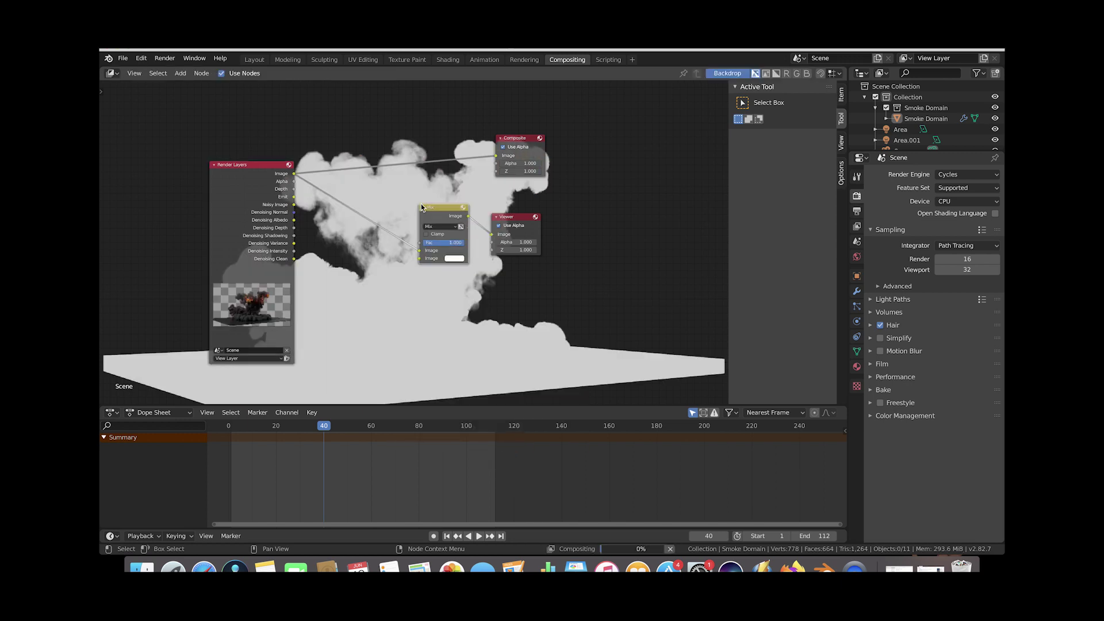
Connect Noisy Image to the Mix node's second input and set Fac to 1.000
scroll(363, 227, "up", 2)
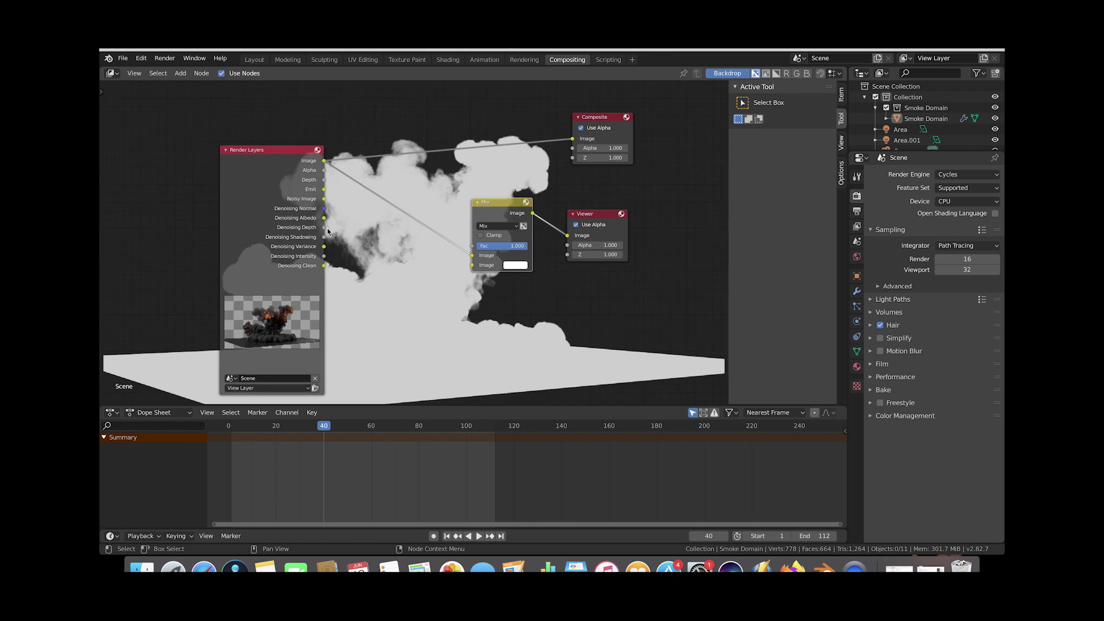
left_click_drag(324, 201, 334, 199)
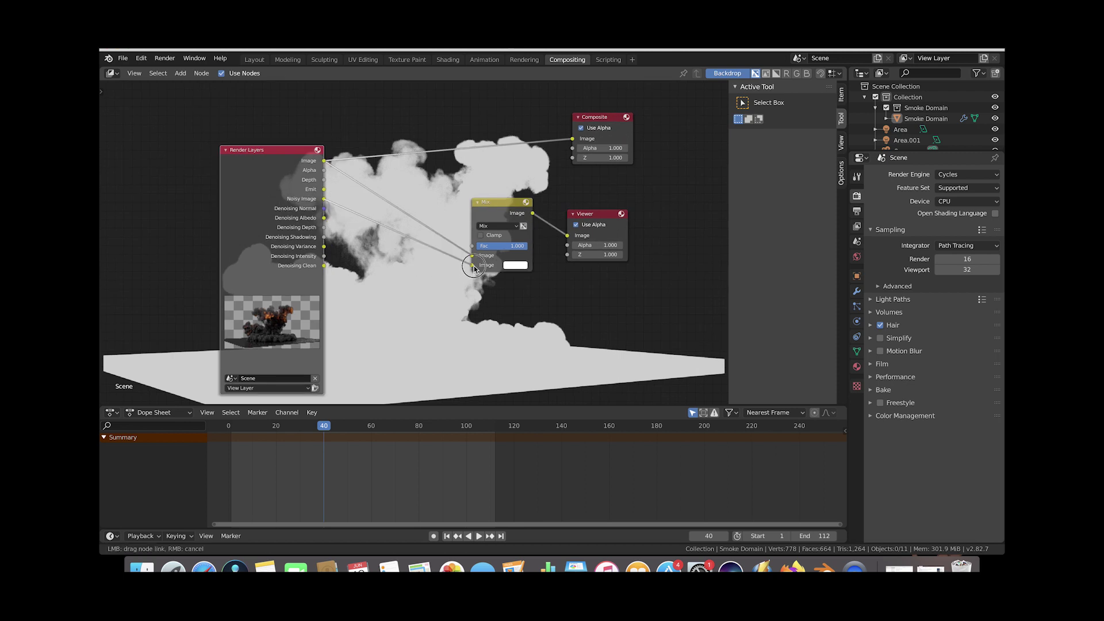
left_click_drag(473, 268, 473, 266)
middle_click_drag(616, 303, 614, 251)
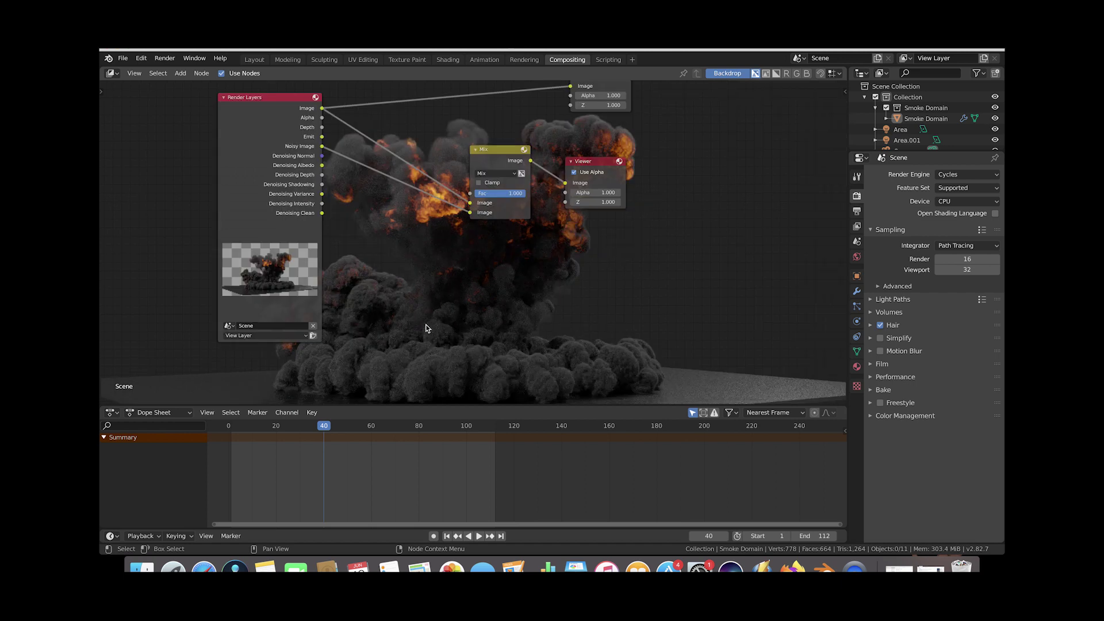
mouse_move(511, 193)
left_mouse_down()
mouse_move(460, 193)
mouse_move(524, 193)
left_mouse_up()
mouse_move(524, 194)
left_mouse_down()
mouse_move(460, 193)
mouse_move(523, 193)
left_mouse_up()
Link the Mix node's output into the Composite node
scroll(482, 295, "right", 5)
scroll(482, 295, "up", 4)
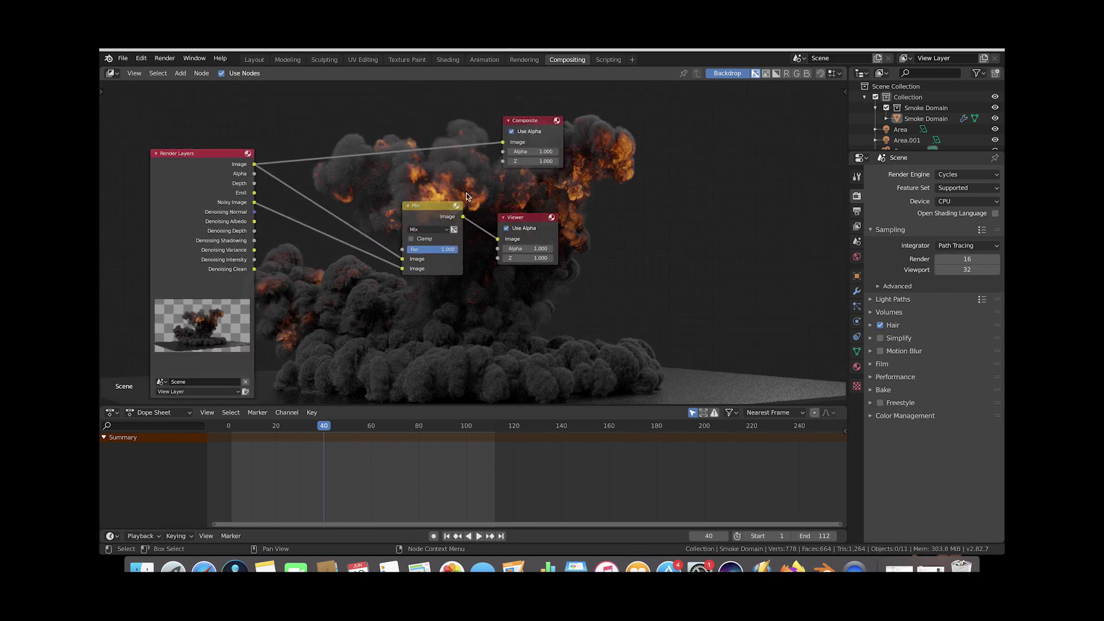
scroll(466, 196, "right", 4)
scroll(434, 226, "up", 2)
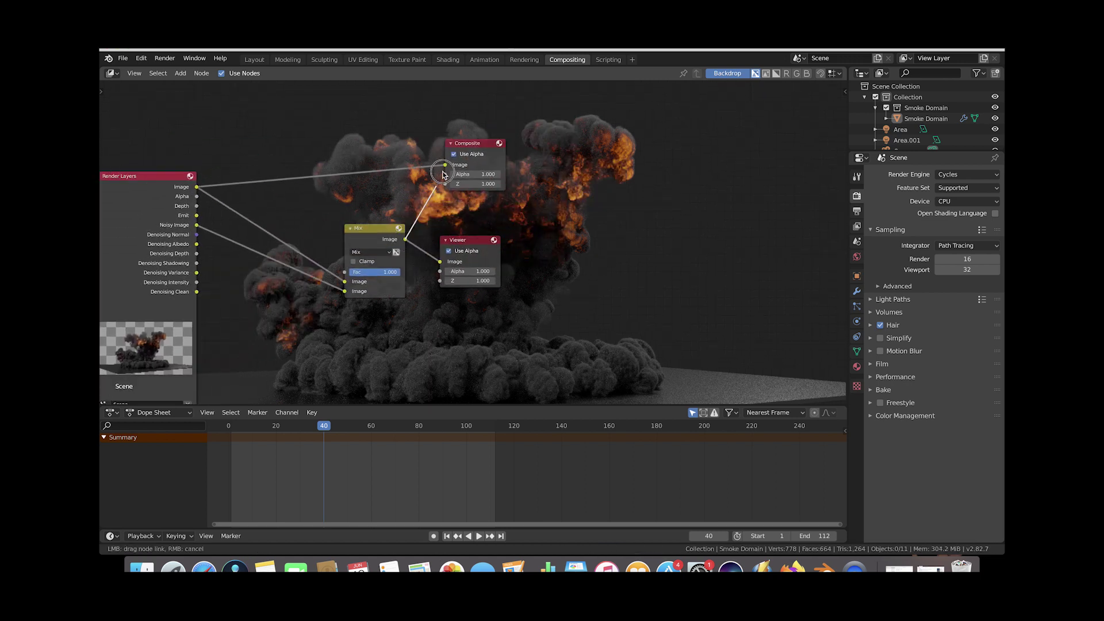
left_click_drag(445, 168, 444, 167)
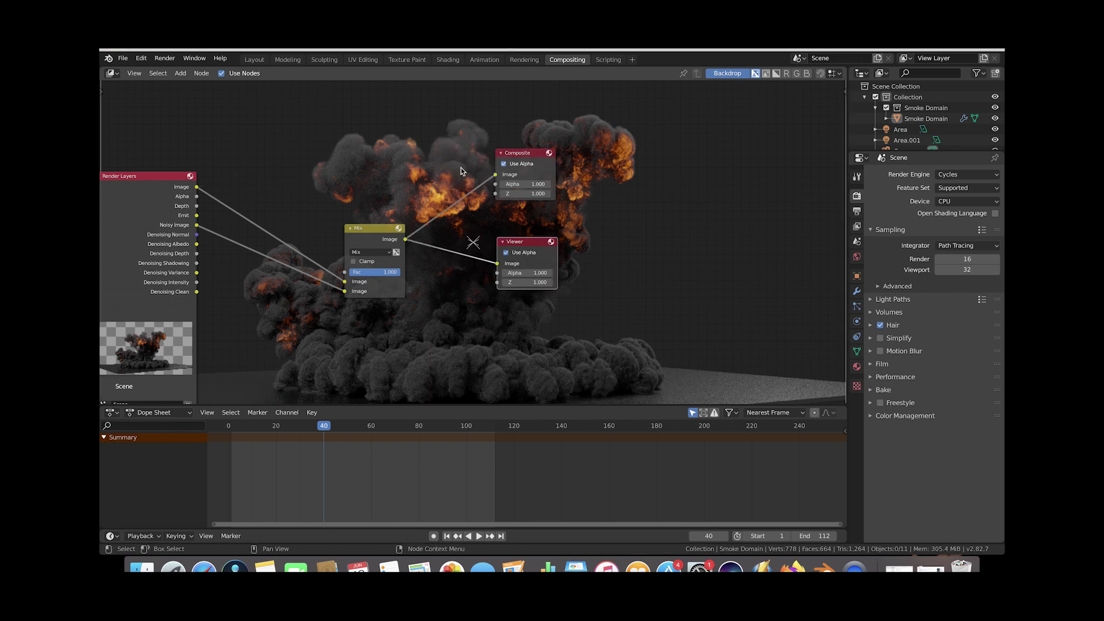
scroll(460, 170, "down", 5)
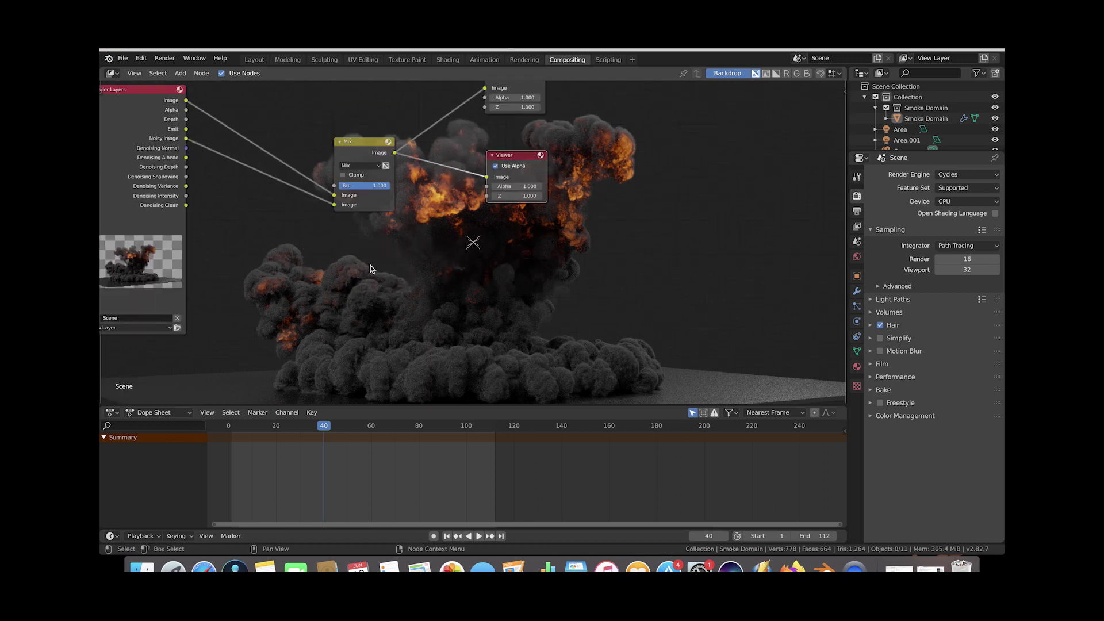
scroll(619, 251, "up", 3)
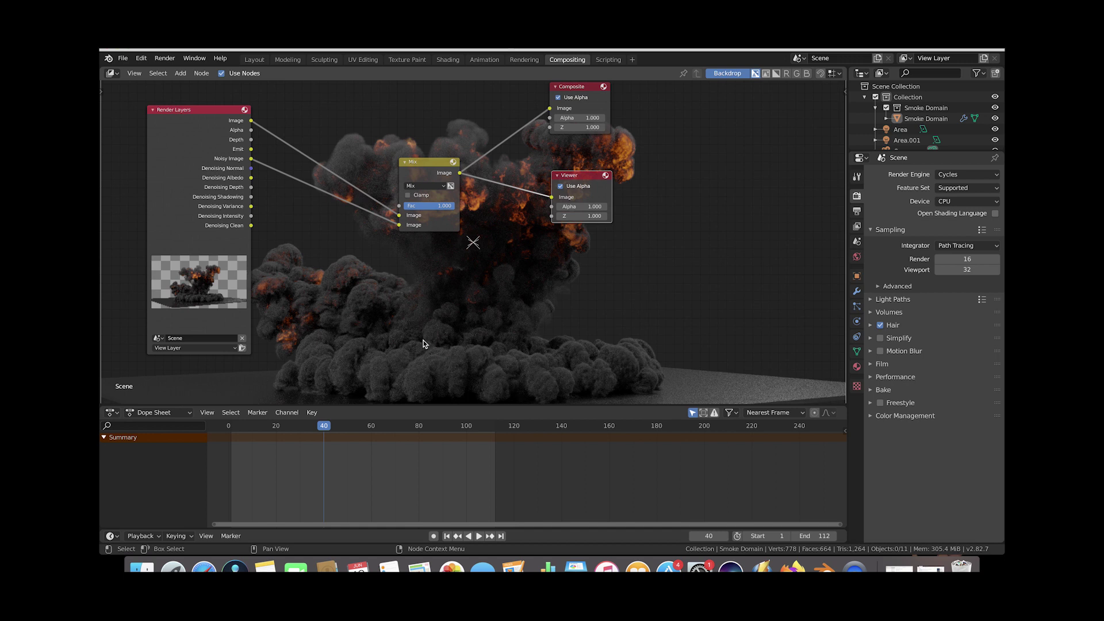
scroll(424, 344, "left", 5)
scroll(423, 344, "right", 5)
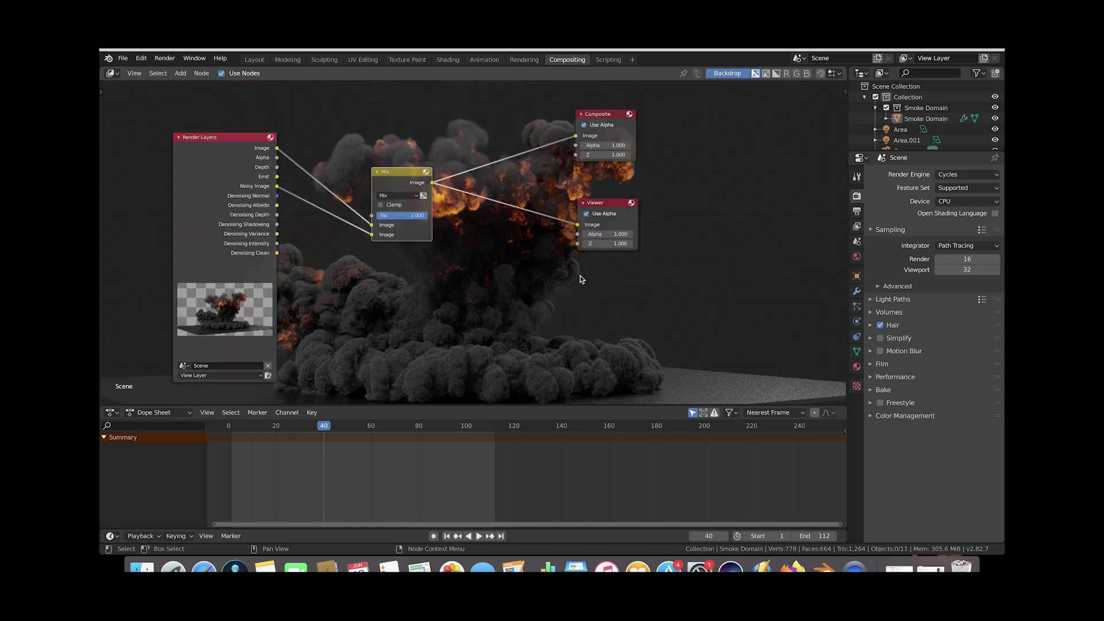